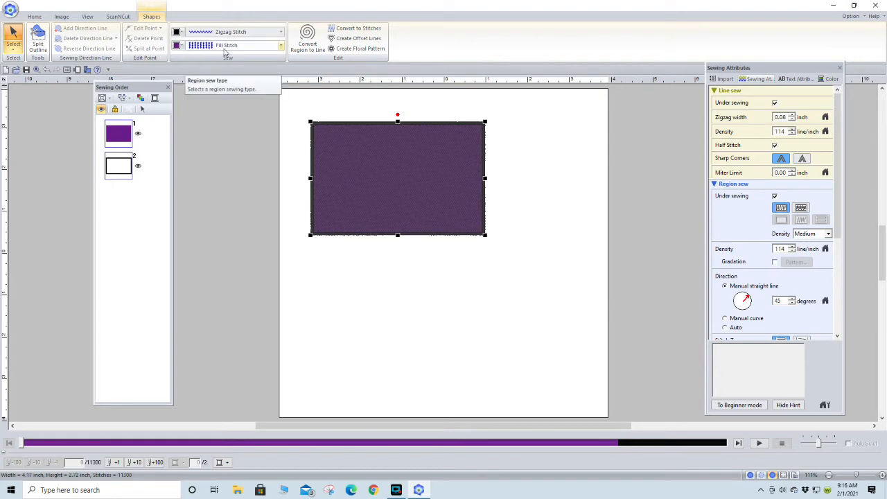
Set the purple rectangle's region to Not Sewn and its outline to Motif Stitch.
{"action": "left_click", "coordinate": [281, 46]}
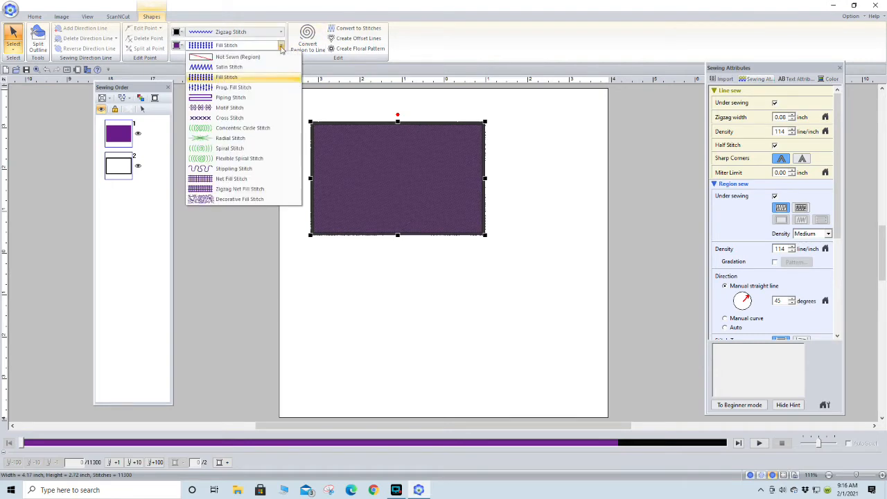
{"action": "left_click", "coordinate": [257, 61]}
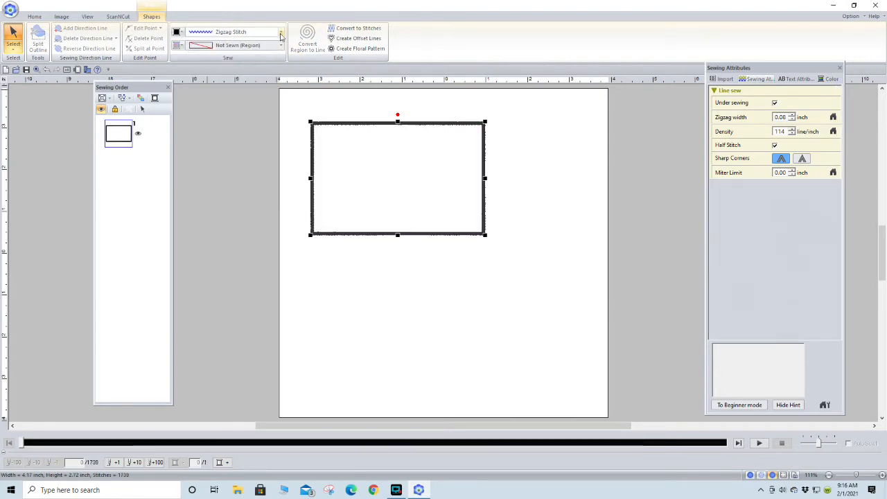
{"action": "left_click", "coordinate": [281, 32]}
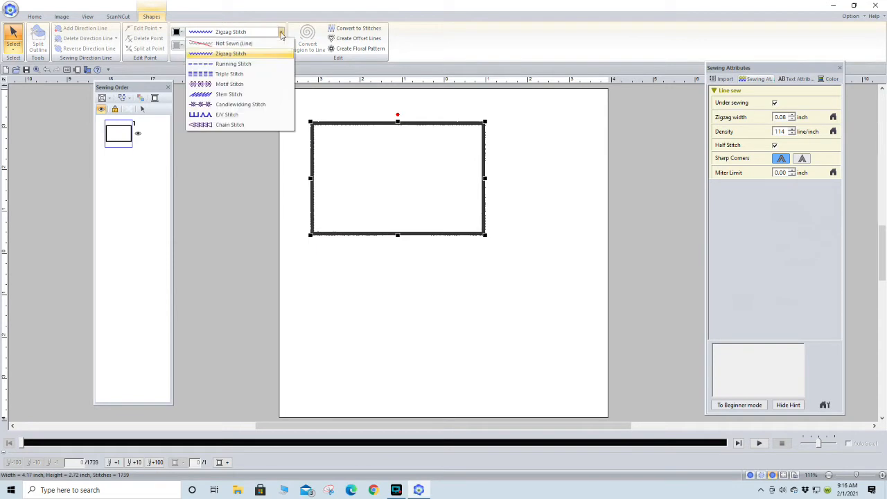
{"action": "left_click", "coordinate": [239, 85]}
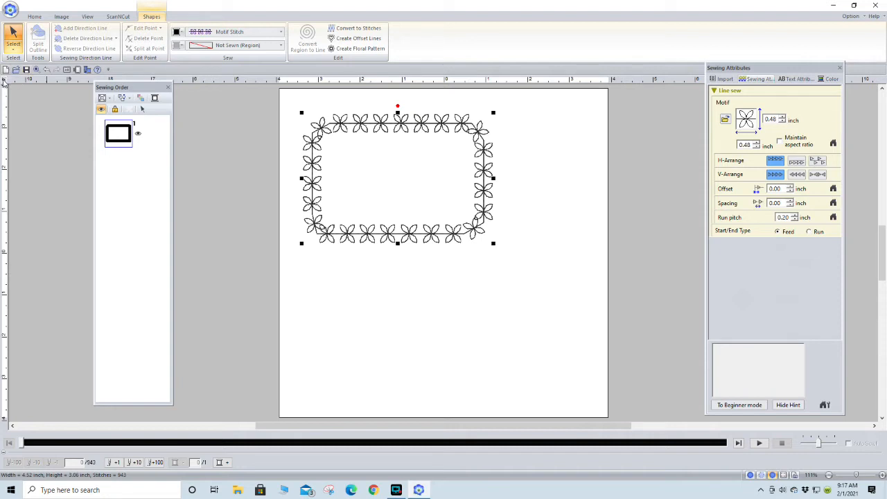
Switch the measurement units to millimetres and back to inches.
{"action": "left_click", "coordinate": [4, 81]}
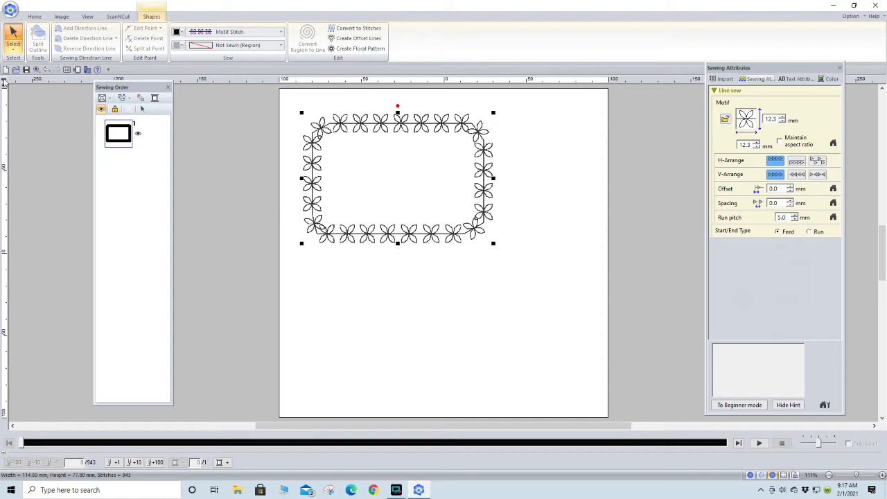
{"action": "left_click", "coordinate": [4, 80]}
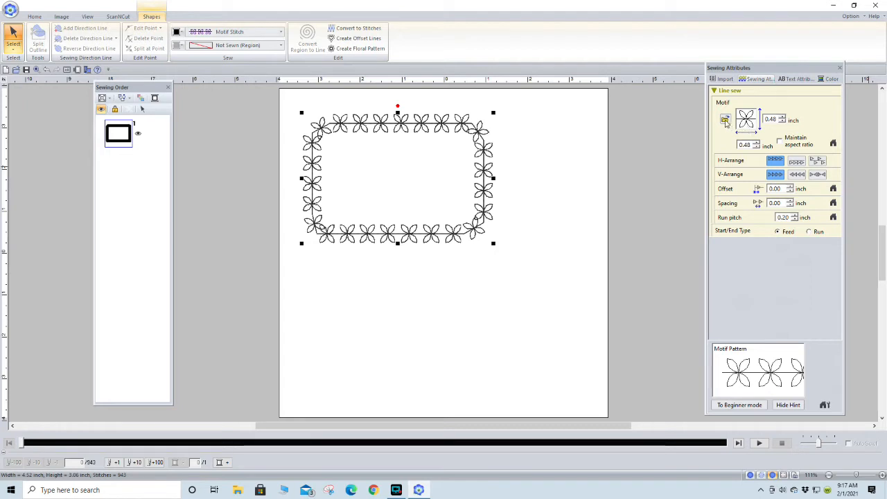
Change the rectangle outline's motif pattern to the heart motif018.
{"action": "left_click", "coordinate": [725, 121]}
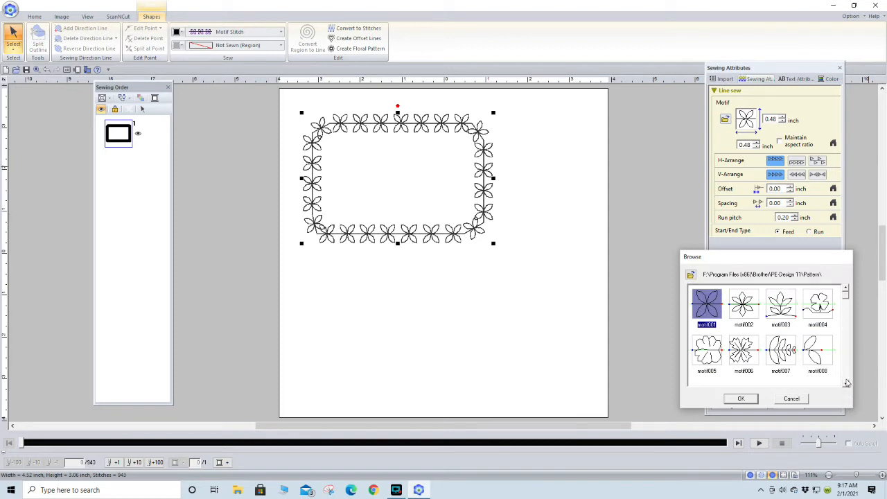
{"action": "scroll", "coordinate": [845, 383], "scroll_direction": "down", "scroll_amount": 3}
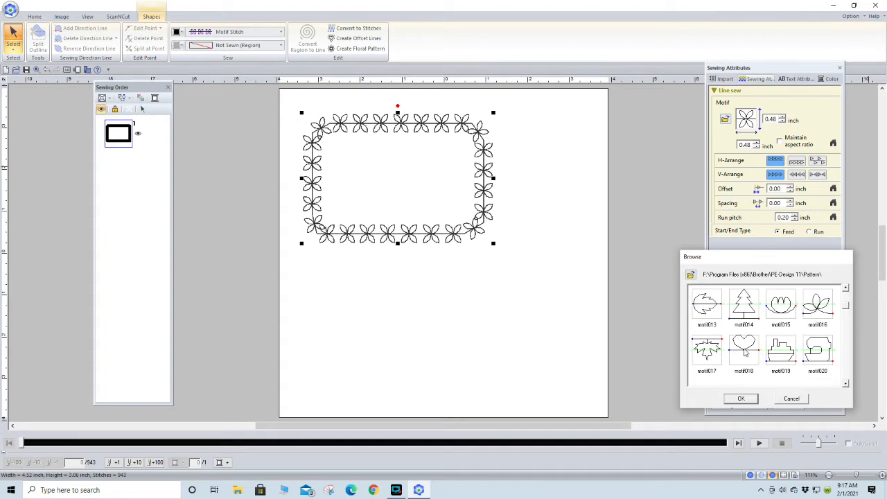
{"action": "left_click", "coordinate": [743, 347]}
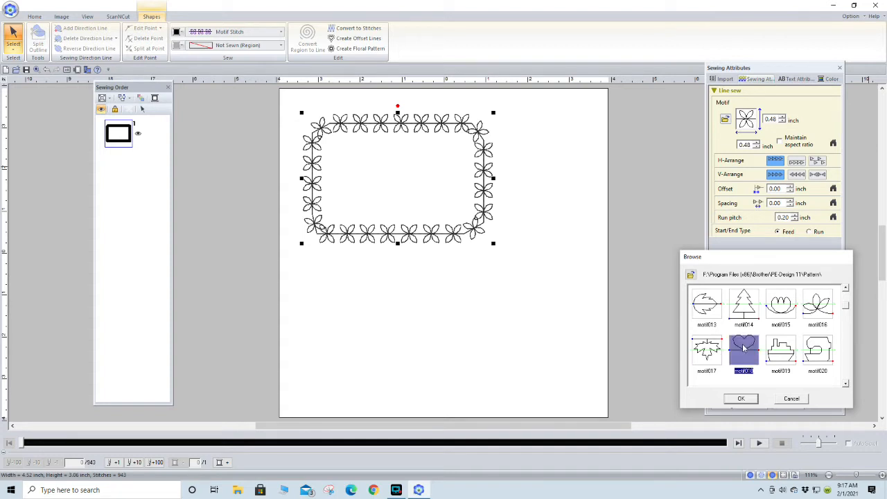
{"action": "left_click", "coordinate": [745, 399]}
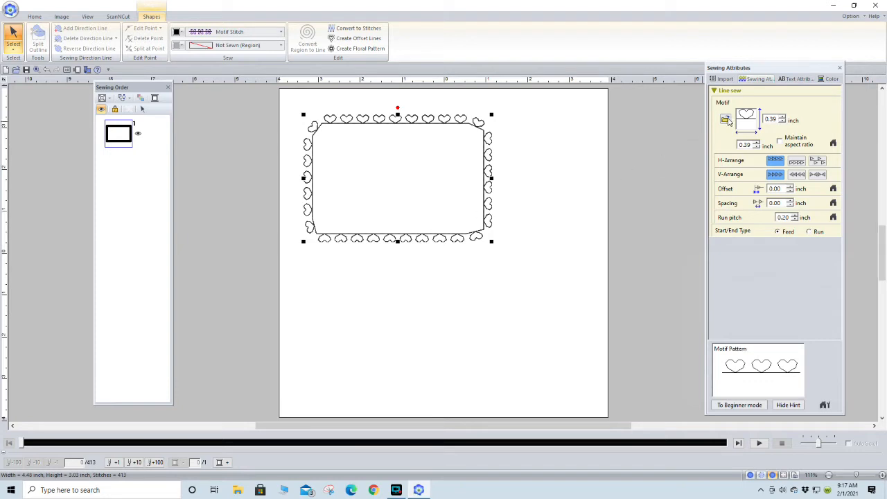
Try the heart pattern motif022 on the rectangle's outline, and return the outline to motif001.
{"action": "left_click", "coordinate": [726, 119]}
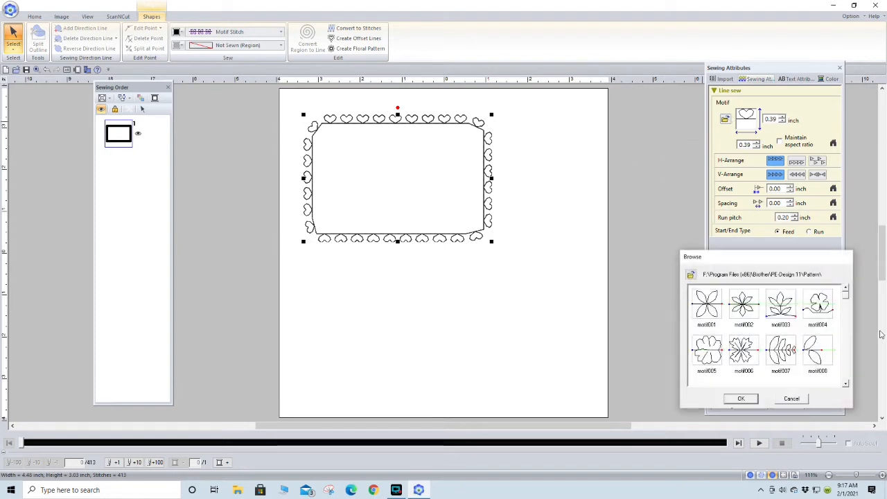
{"action": "left_click", "coordinate": [845, 385]}
{"action": "left_click", "coordinate": [845, 385]}
{"action": "left_click", "coordinate": [846, 384]}
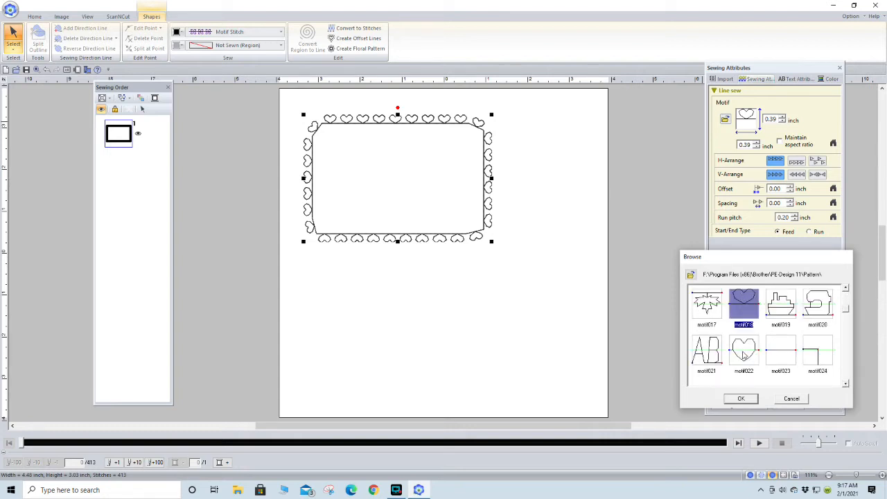
{"action": "left_click", "coordinate": [743, 355]}
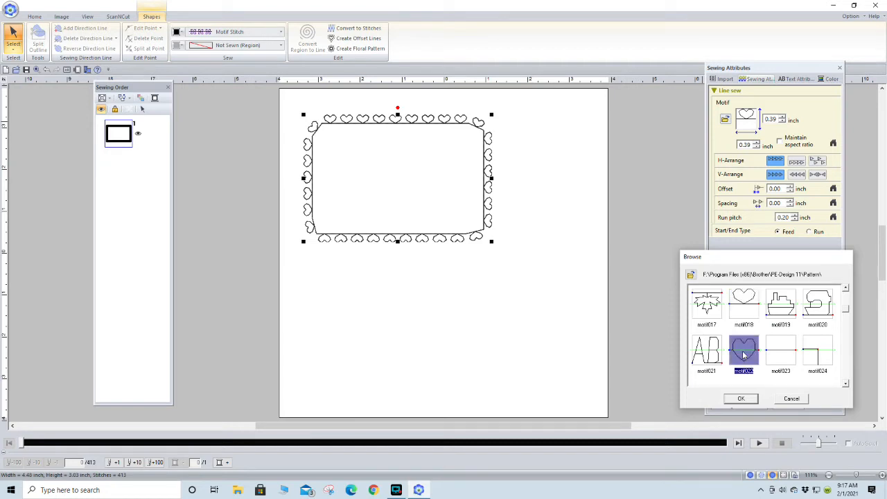
{"action": "double_click", "coordinate": [743, 355]}
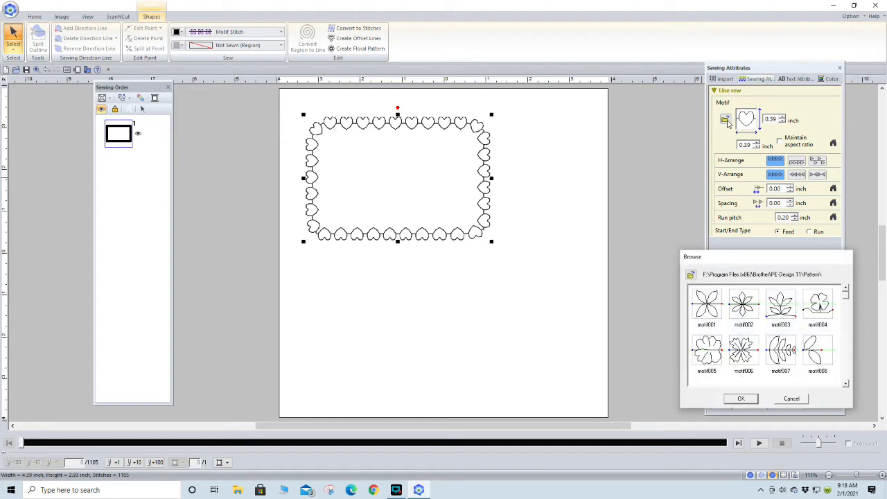
{"action": "double_click", "coordinate": [709, 309]}
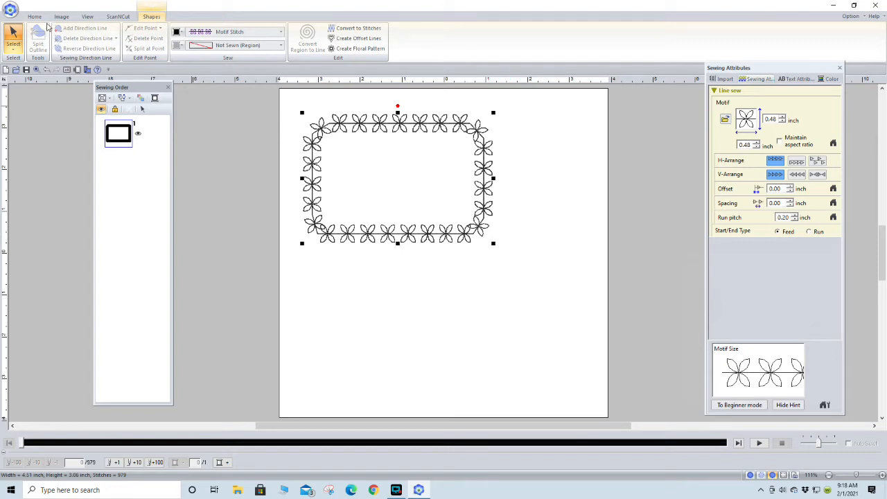
Make a copy of the motif-outlined rectangle and place it below and slightly to the right of the original.
{"action": "left_click", "coordinate": [35, 16]}
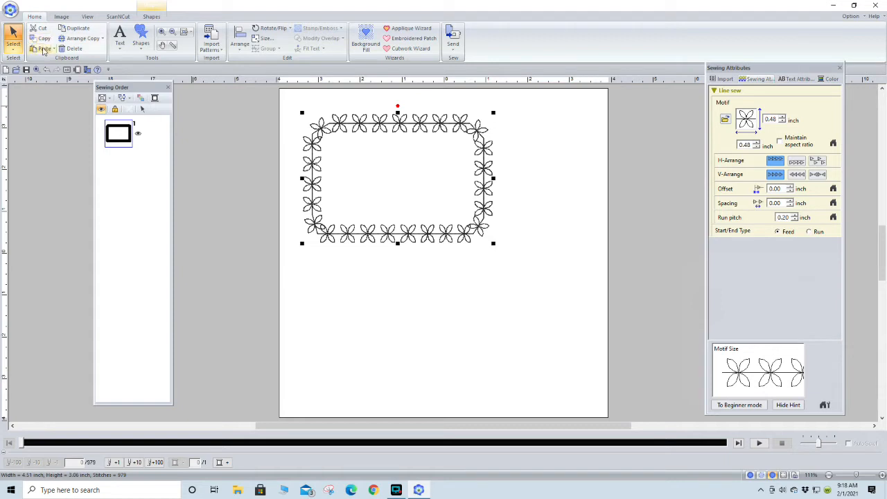
{"action": "left_click", "coordinate": [42, 50]}
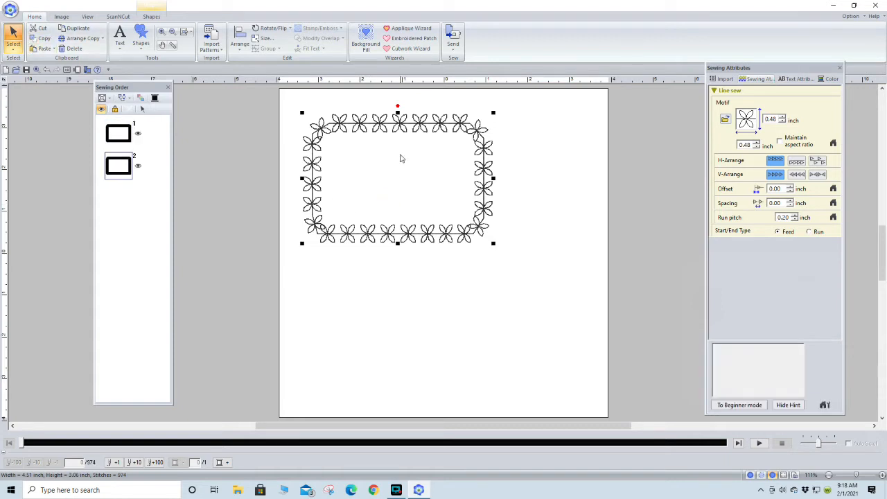
{"action": "left_click_drag", "start_coordinate": [399, 124], "coordinate": [462, 271]}
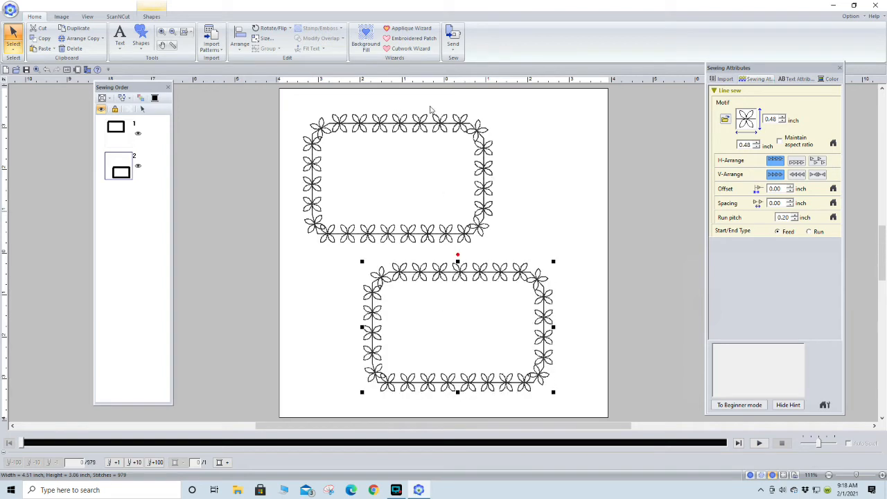
Set the copied rectangle's outline to Not Sewn and its region to Motif Stitch.
{"action": "left_click", "coordinate": [151, 17]}
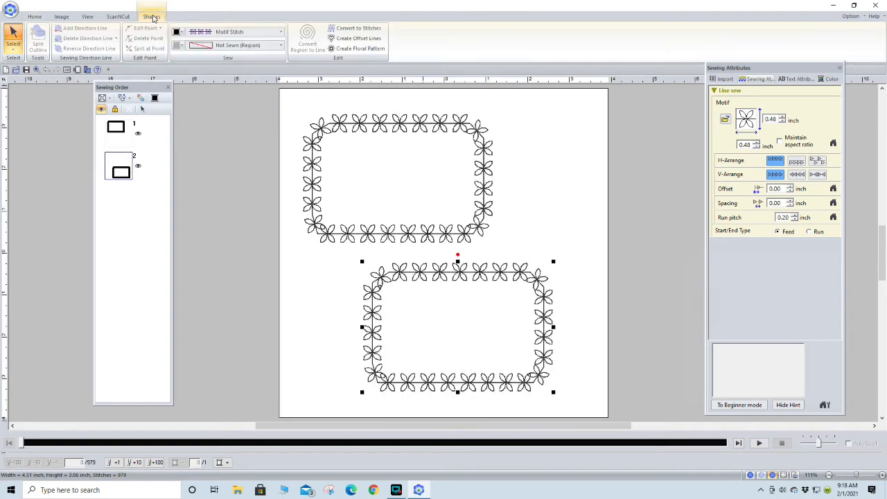
{"action": "left_click", "coordinate": [282, 32]}
{"action": "left_click", "coordinate": [252, 43]}
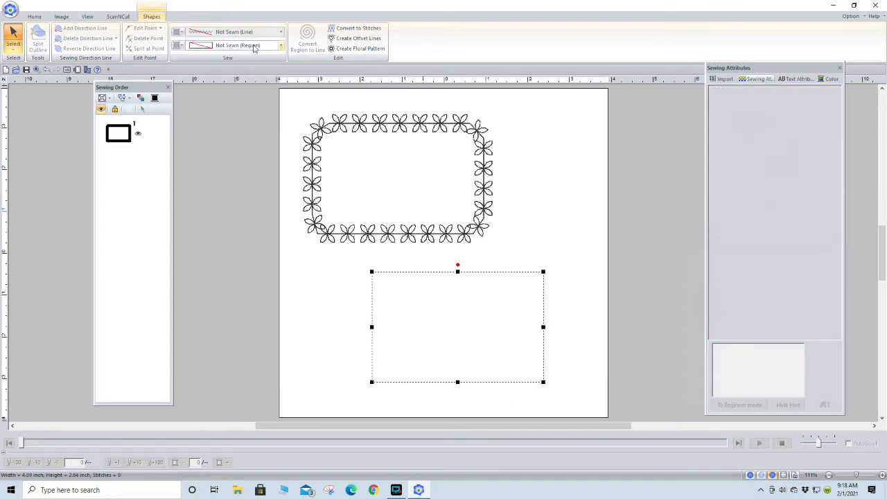
{"action": "left_click", "coordinate": [282, 46]}
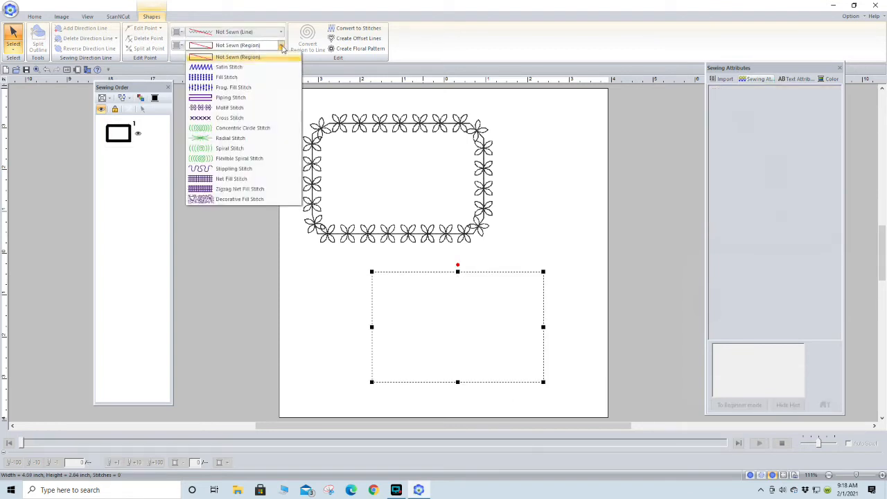
{"action": "left_click", "coordinate": [234, 108]}
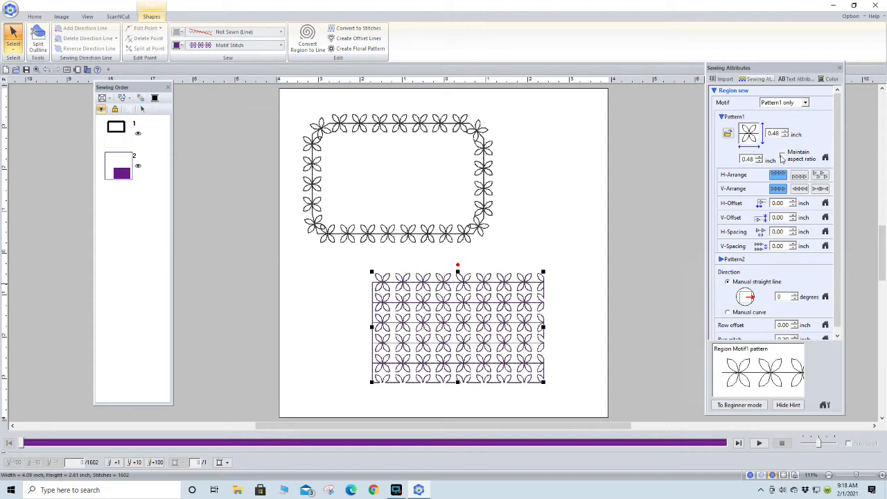
Maintain the aspect ratio of the lower rectangle's Pattern1 motif and set its size to 0.51 inch.
{"action": "left_click", "coordinate": [782, 157]}
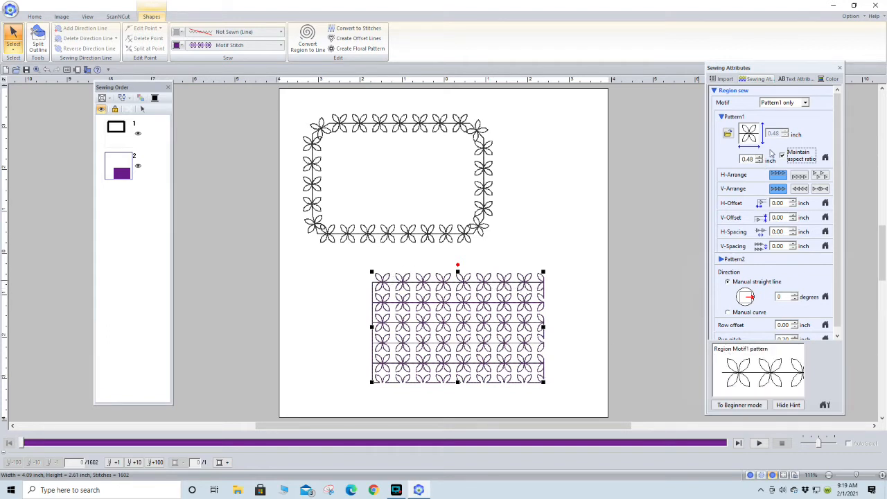
{"action": "left_click", "coordinate": [759, 159]}
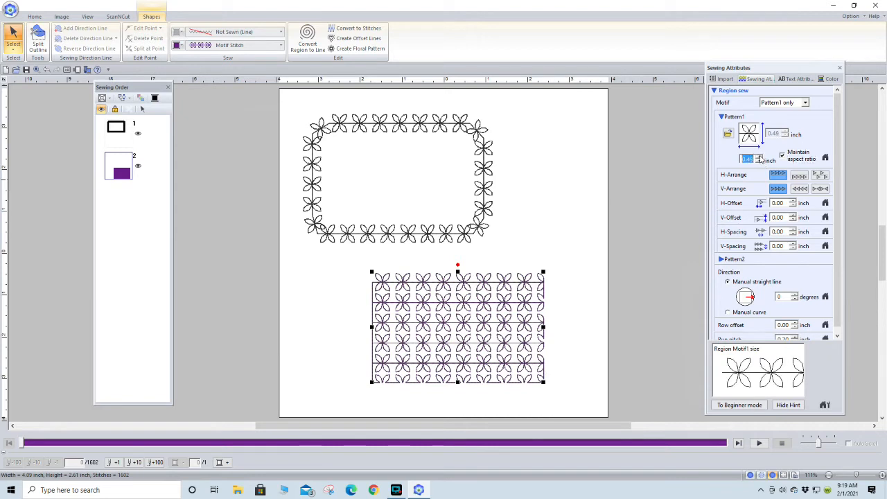
{"action": "left_click", "coordinate": [759, 159]}
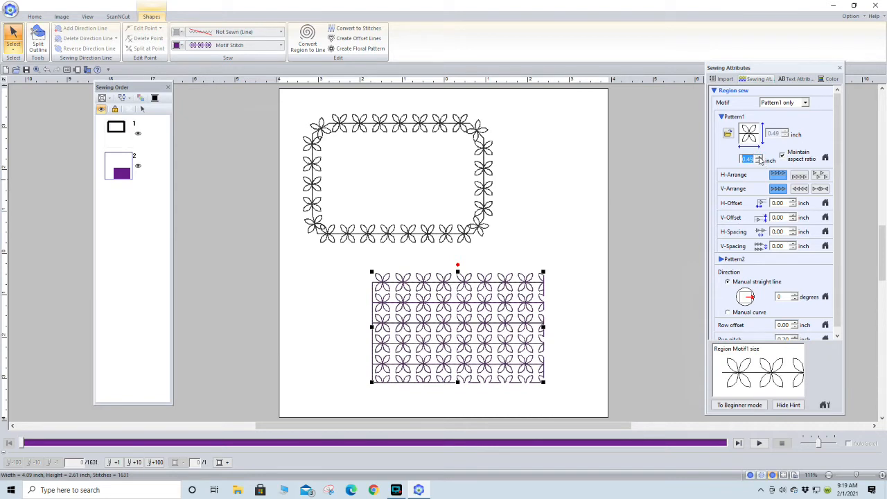
{"action": "left_click", "coordinate": [759, 158]}
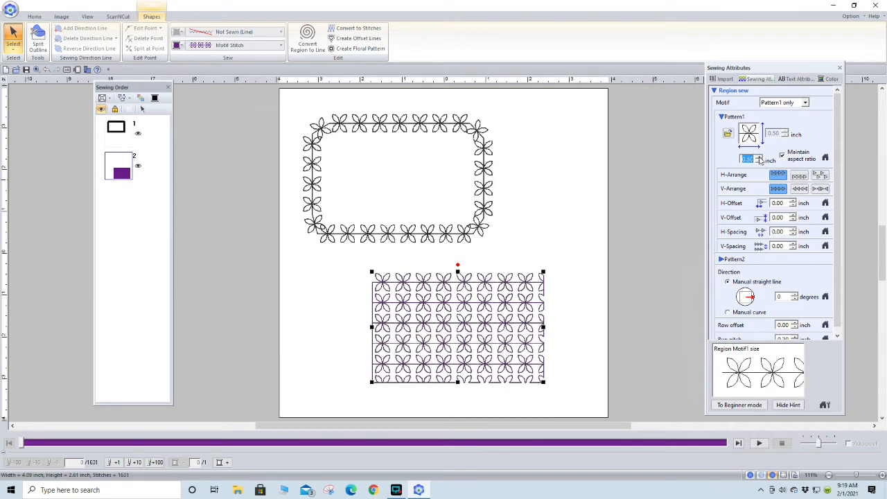
{"action": "left_click", "coordinate": [759, 159]}
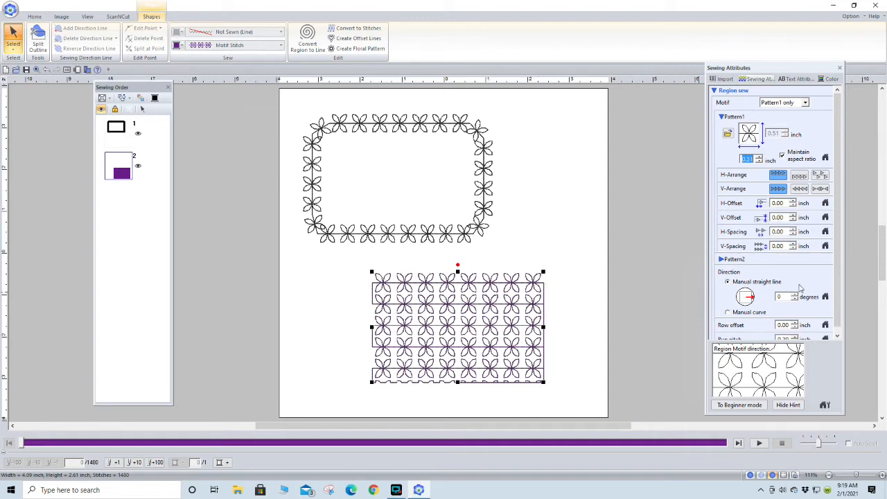
Set the vertical offset of the lower rectangle's motif fill to 0.04 inch.
{"action": "left_click", "coordinate": [793, 215]}
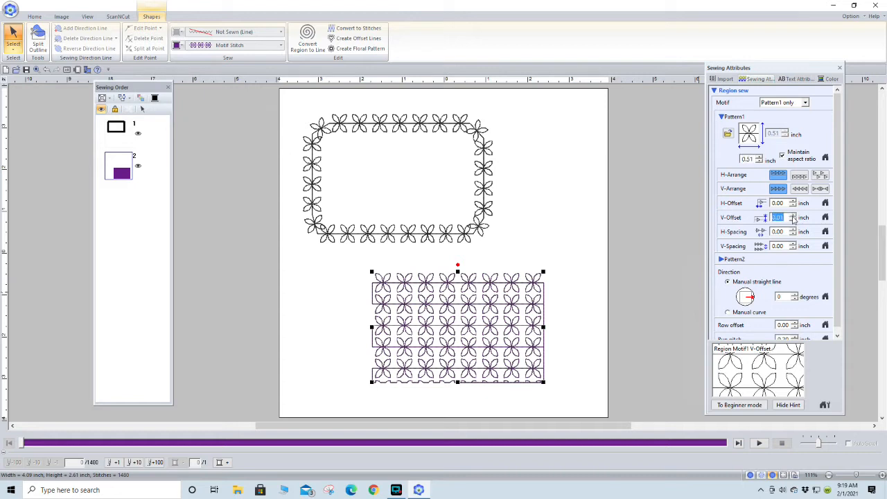
{"action": "left_click", "coordinate": [792, 215]}
{"action": "left_click", "coordinate": [793, 216]}
{"action": "left_click", "coordinate": [792, 216]}
{"action": "left_click", "coordinate": [792, 216]}
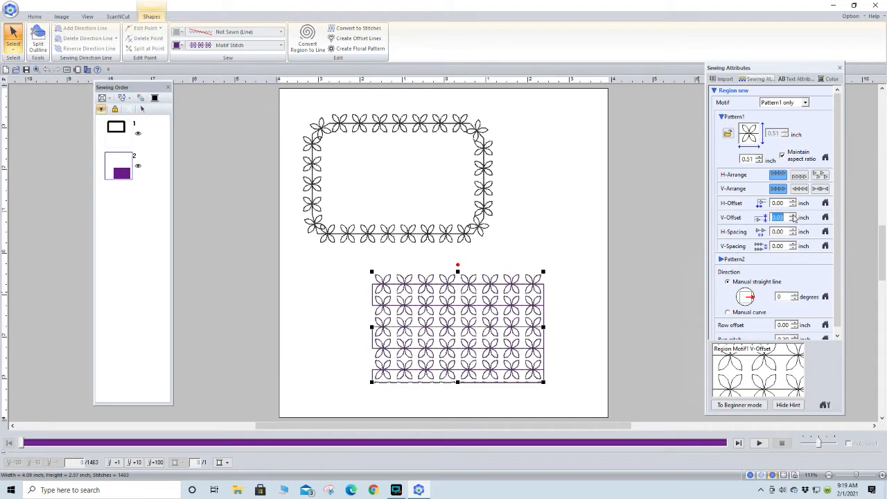
{"action": "left_click", "coordinate": [794, 215]}
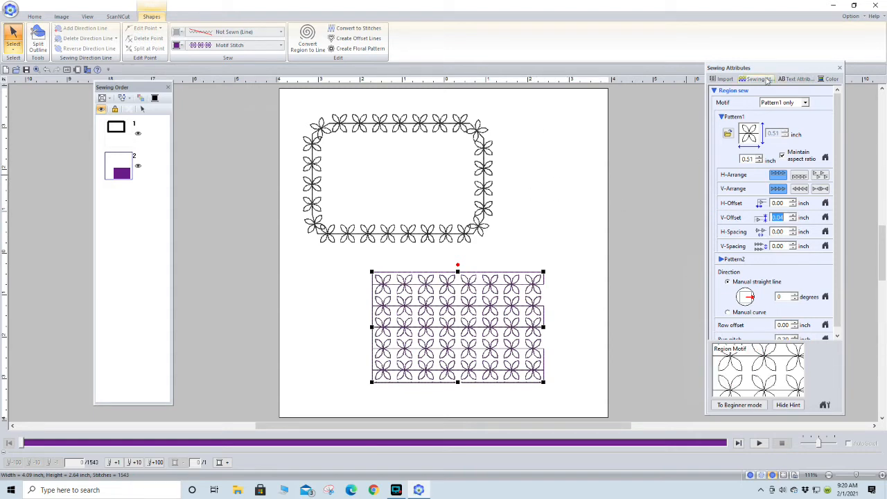
Open Programmable Stitch Creator to work on a new motif pattern.
{"action": "left_click", "coordinate": [849, 16]}
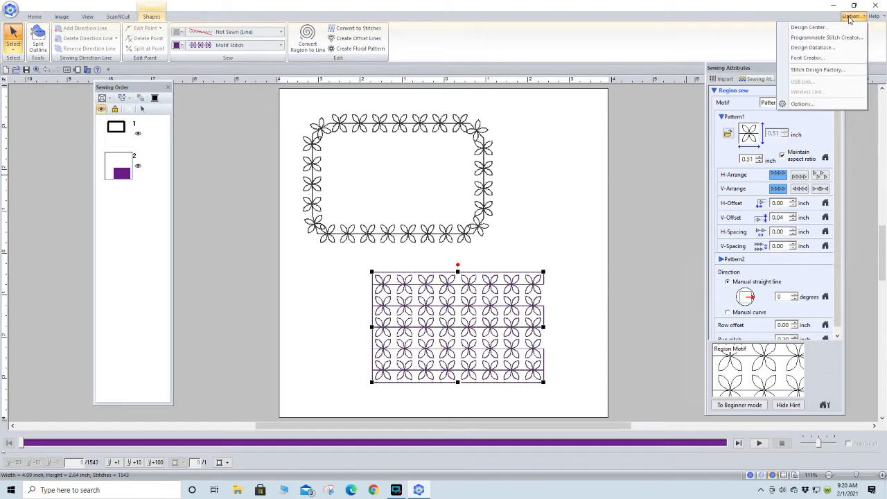
{"action": "left_click", "coordinate": [818, 38]}
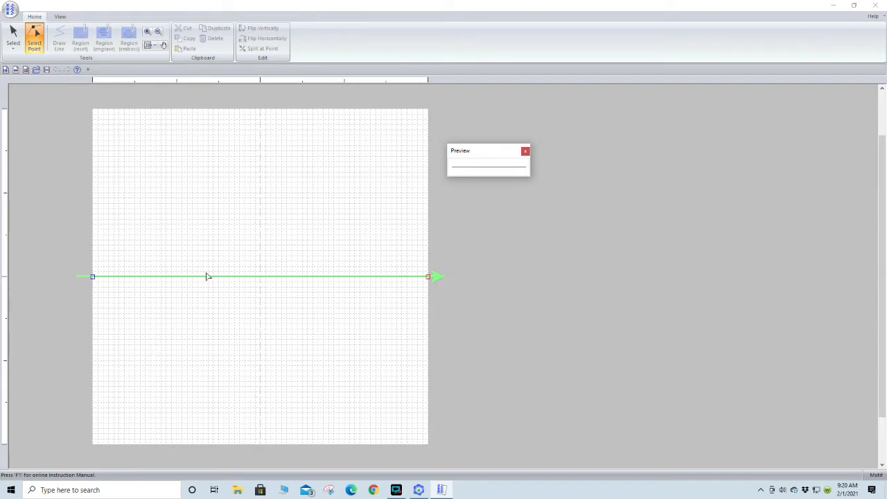
{"action": "left_click", "coordinate": [173, 279]}
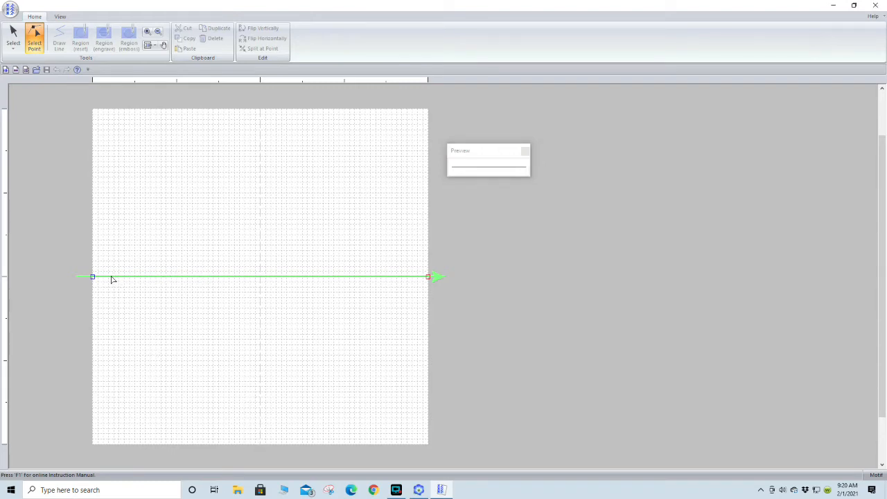
Shape the start of the new motif line by adding two points above the baseline and two below it.
{"action": "left_click", "coordinate": [135, 277]}
{"action": "left_click_drag", "start_coordinate": [135, 277], "coordinate": [145, 209]}
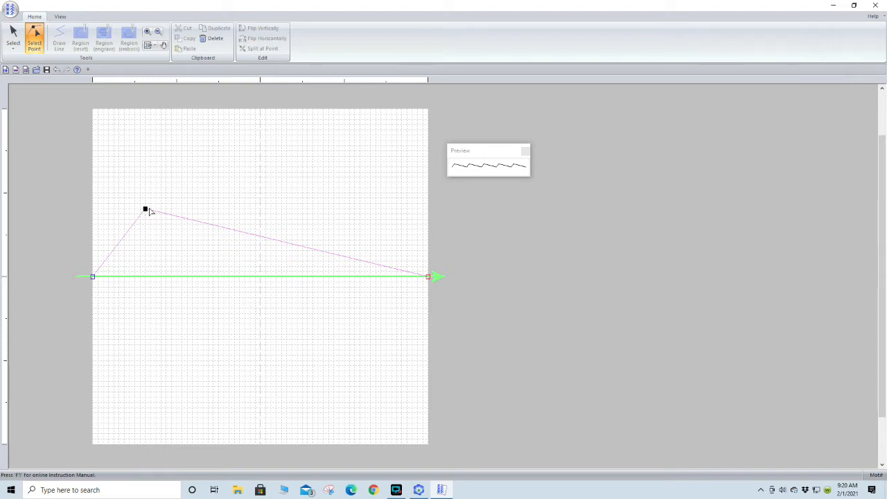
{"action": "left_click_drag", "start_coordinate": [187, 220], "coordinate": [167, 234]}
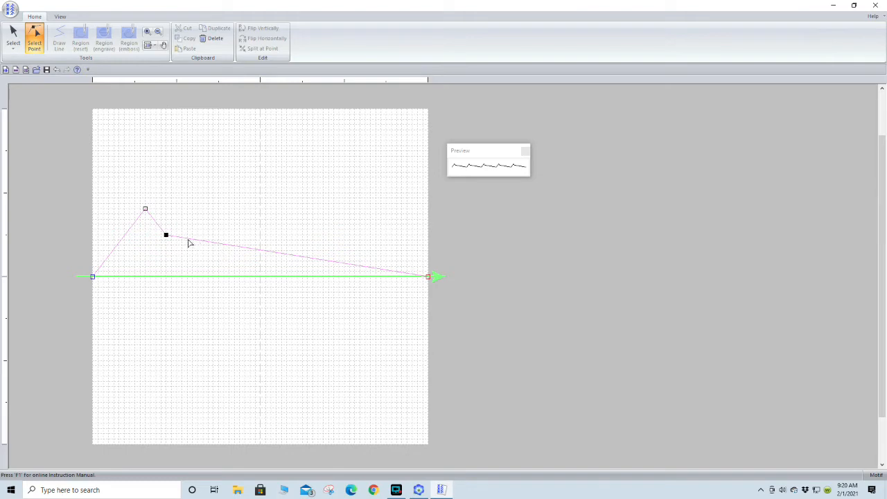
{"action": "left_click", "coordinate": [189, 242]}
{"action": "left_click", "coordinate": [187, 240]}
{"action": "left_click_drag", "start_coordinate": [186, 240], "coordinate": [161, 308]}
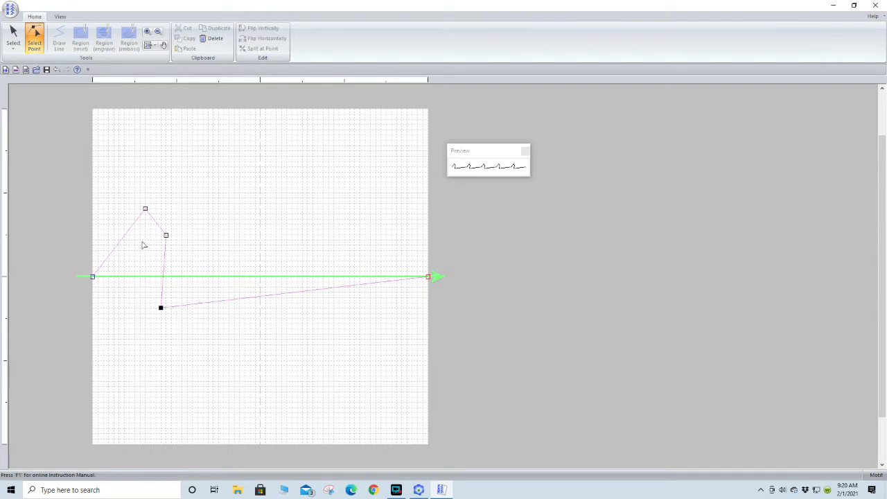
{"action": "left_click", "coordinate": [174, 306]}
{"action": "left_click", "coordinate": [177, 308]}
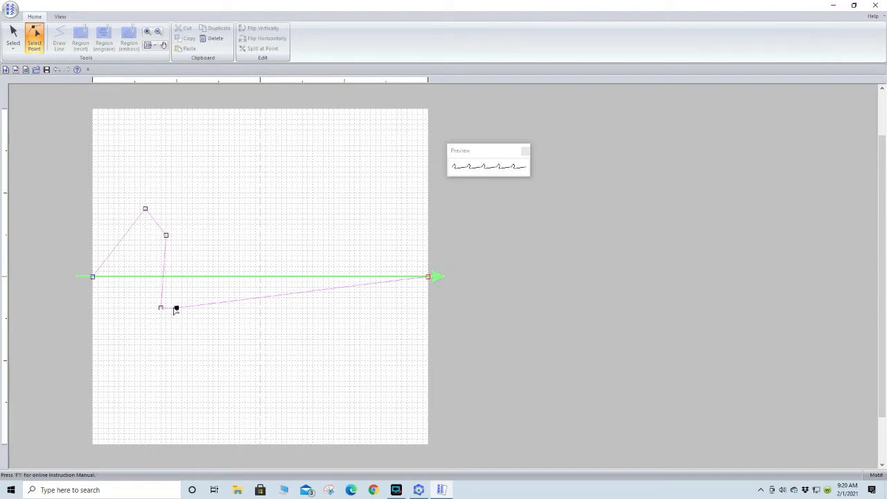
{"action": "left_click", "coordinate": [171, 312]}
{"action": "left_click", "coordinate": [175, 313]}
{"action": "left_click_drag", "start_coordinate": [175, 314], "coordinate": [167, 313]}
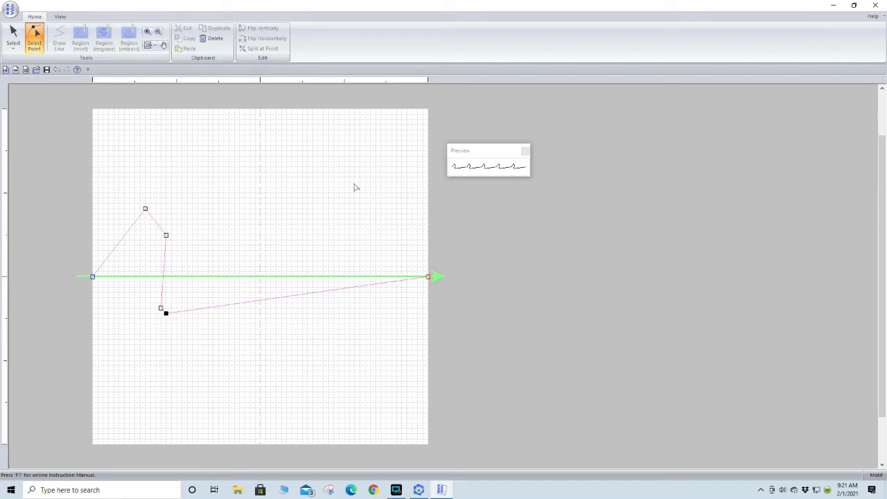
Widen the grid interval to its largest spacing.
{"action": "left_click", "coordinate": [60, 17]}
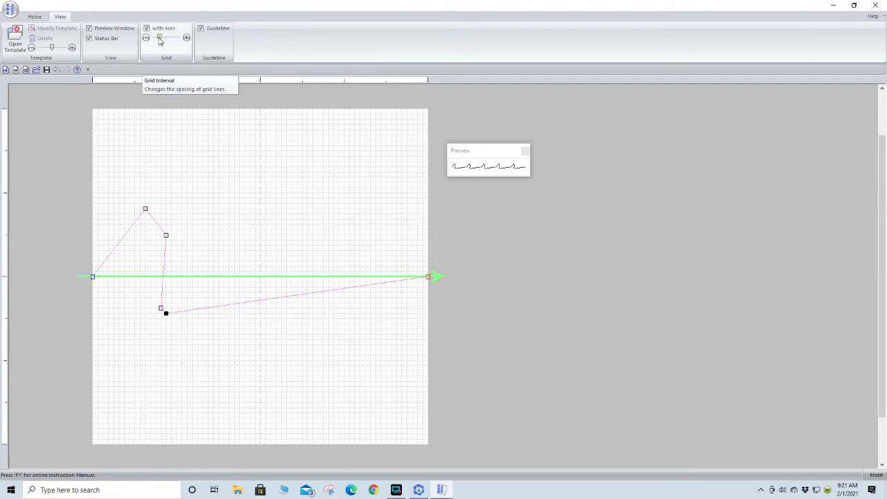
{"action": "left_click", "coordinate": [185, 39]}
{"action": "left_click", "coordinate": [186, 39]}
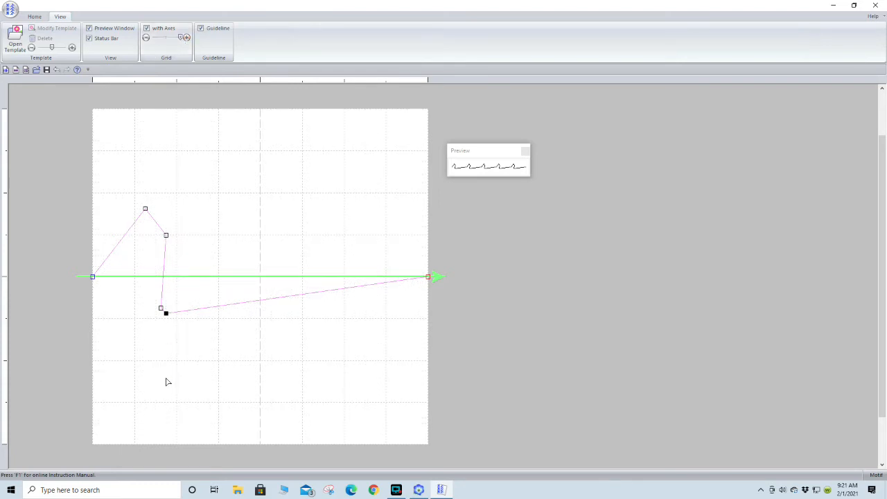
Extend the motif line with four more points below the baseline, snapped to the coarse grid intersections.
{"action": "left_click", "coordinate": [196, 313]}
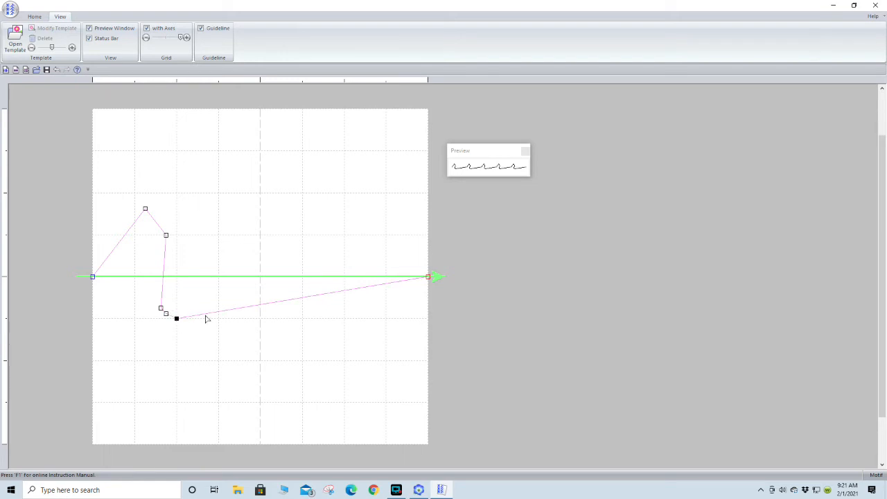
{"action": "left_click", "coordinate": [220, 314]}
{"action": "left_click_drag", "start_coordinate": [218, 319], "coordinate": [218, 360]}
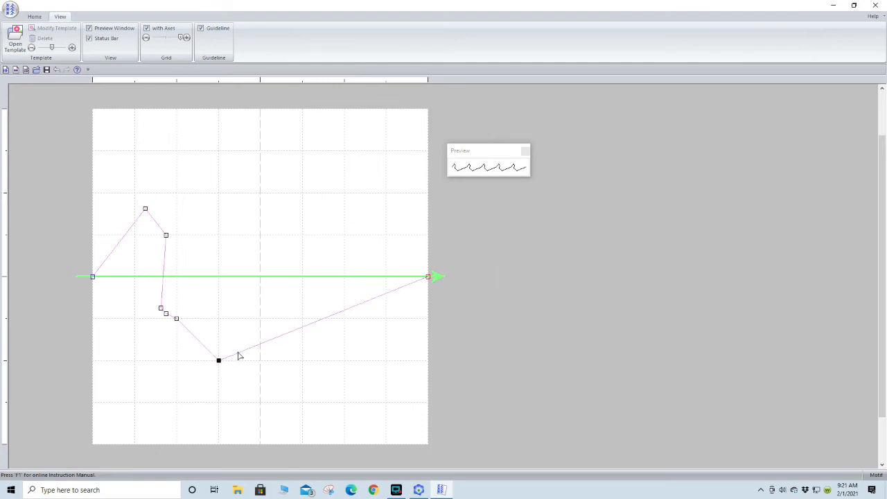
{"action": "left_click", "coordinate": [240, 355]}
{"action": "left_click", "coordinate": [320, 334]}
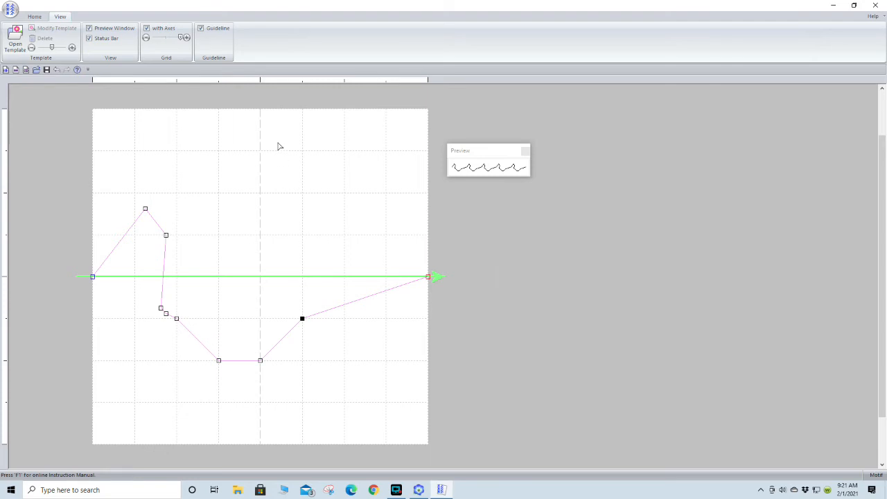
Start a new motif pattern and discard the unsaved practice motif.
{"action": "left_click", "coordinate": [10, 10]}
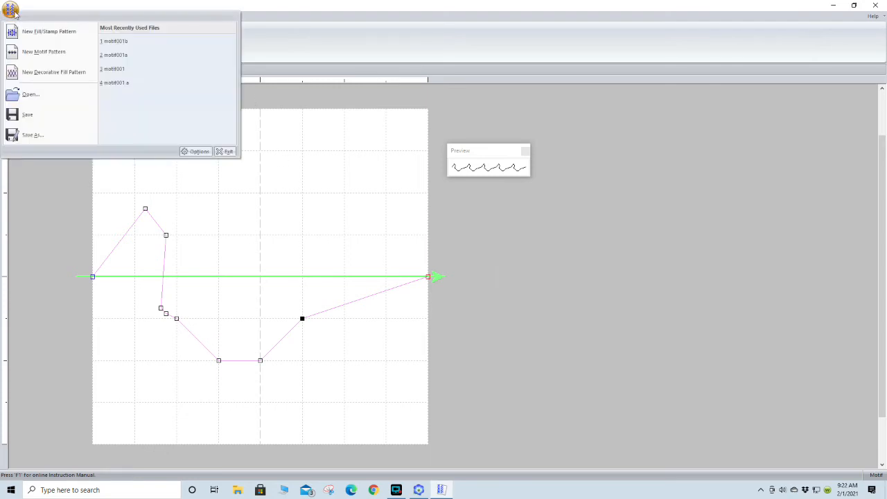
{"action": "left_click", "coordinate": [40, 54]}
{"action": "left_click", "coordinate": [445, 263]}
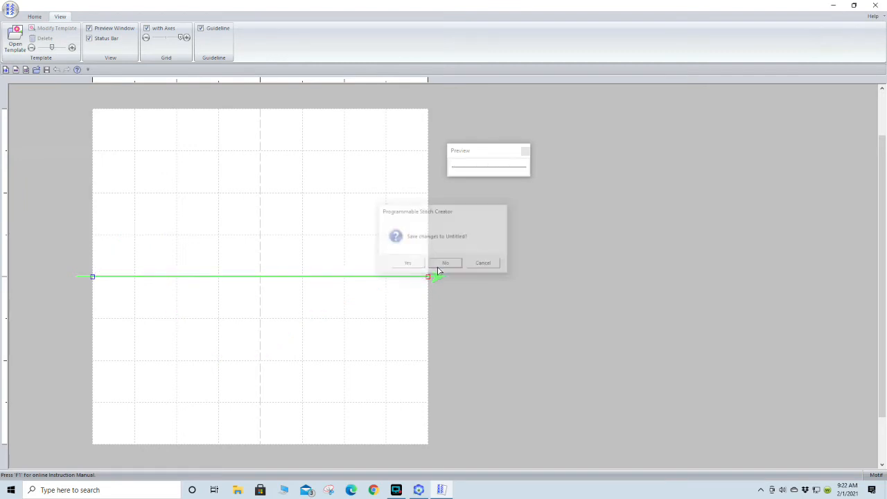
Open the existing motif001 pattern from the Pattern folder.
{"action": "left_click", "coordinate": [10, 10]}
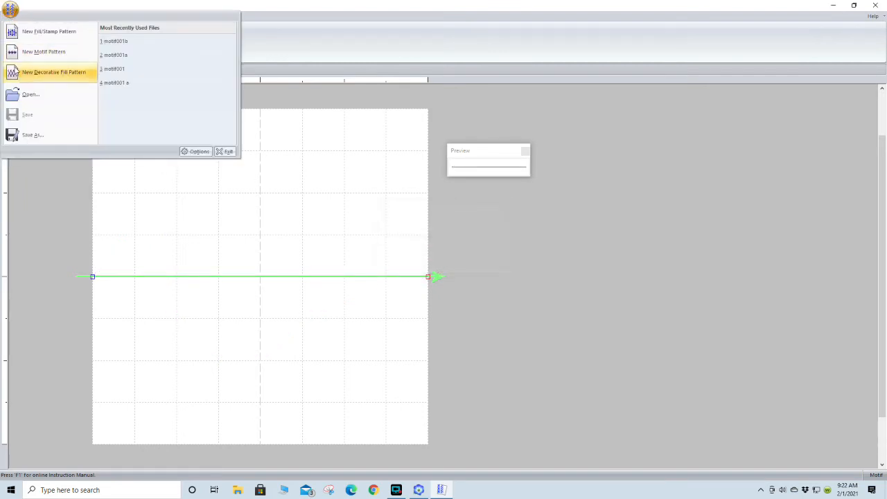
{"action": "left_click", "coordinate": [28, 95]}
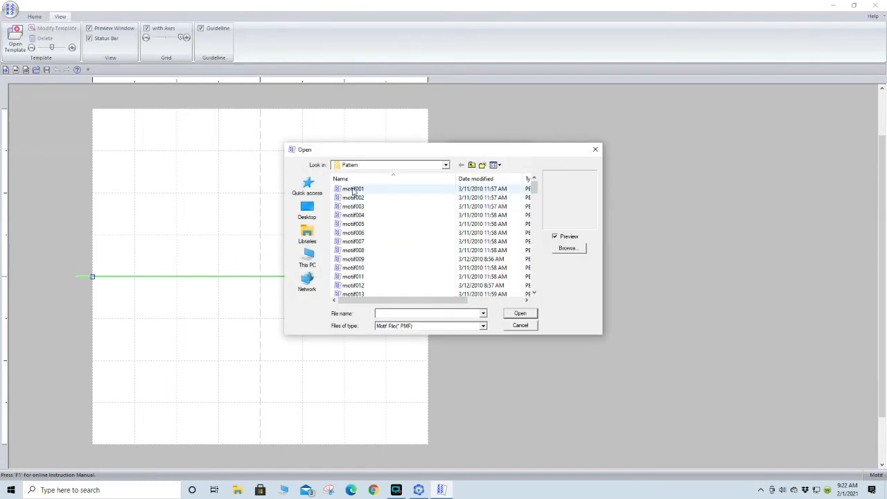
{"action": "double_click", "coordinate": [353, 189]}
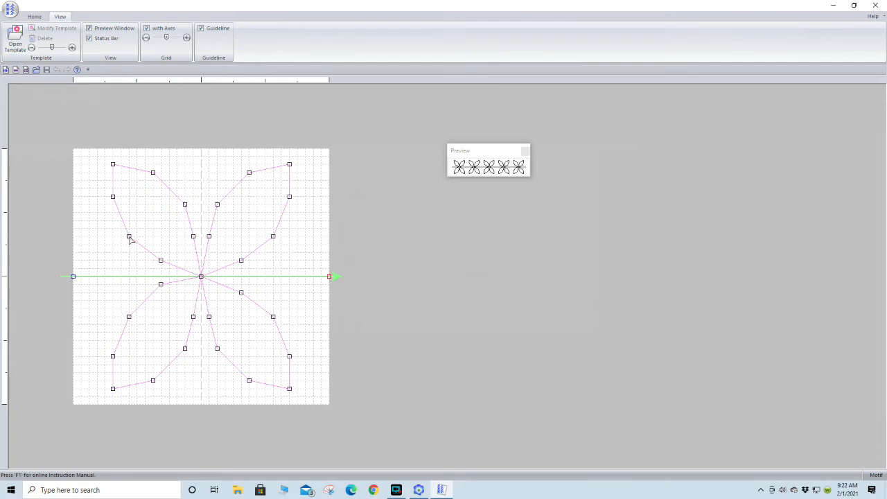
Reshape the motif's two left petals by moving their middle outer points inward and stretching their tips outward toward the corners.
{"action": "left_click_drag", "start_coordinate": [130, 238], "coordinate": [169, 239]}
{"action": "left_click_drag", "start_coordinate": [171, 239], "coordinate": [171, 239]}
{"action": "left_click", "coordinate": [128, 317]}
{"action": "left_click_drag", "start_coordinate": [133, 321], "coordinate": [162, 322]}
{"action": "left_click_drag", "start_coordinate": [162, 322], "coordinate": [168, 318]}
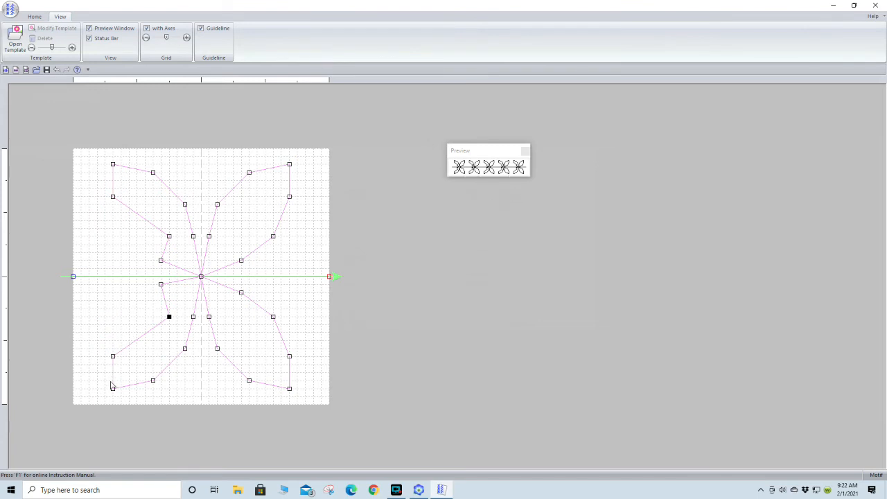
{"action": "left_click_drag", "start_coordinate": [113, 390], "coordinate": [97, 396]}
{"action": "left_click_drag", "start_coordinate": [113, 167], "coordinate": [96, 157]}
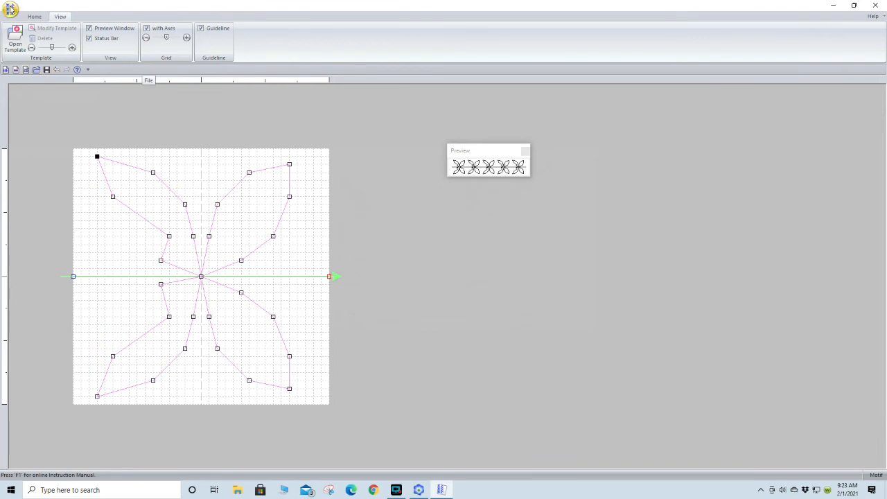
Save the edited motif as motif001a with a default size of 0.5 inch, and close Programmable Stitch Creator.
{"action": "left_click", "coordinate": [11, 8]}
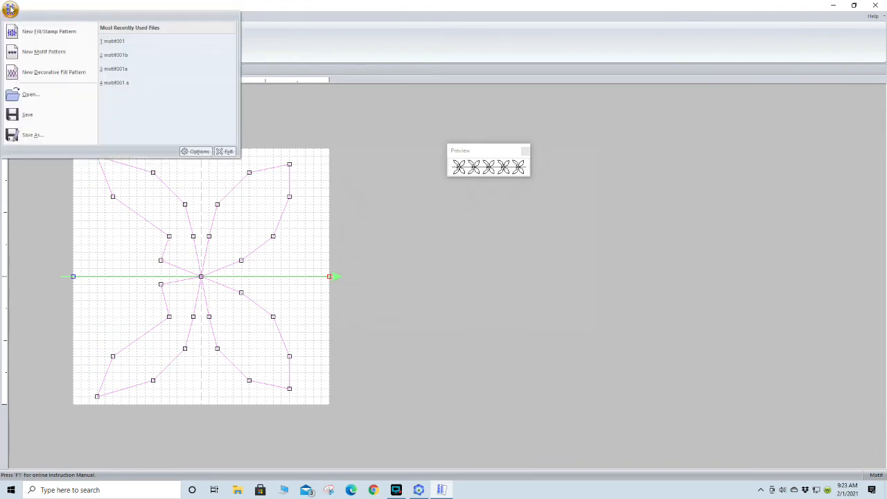
{"action": "left_click", "coordinate": [31, 136]}
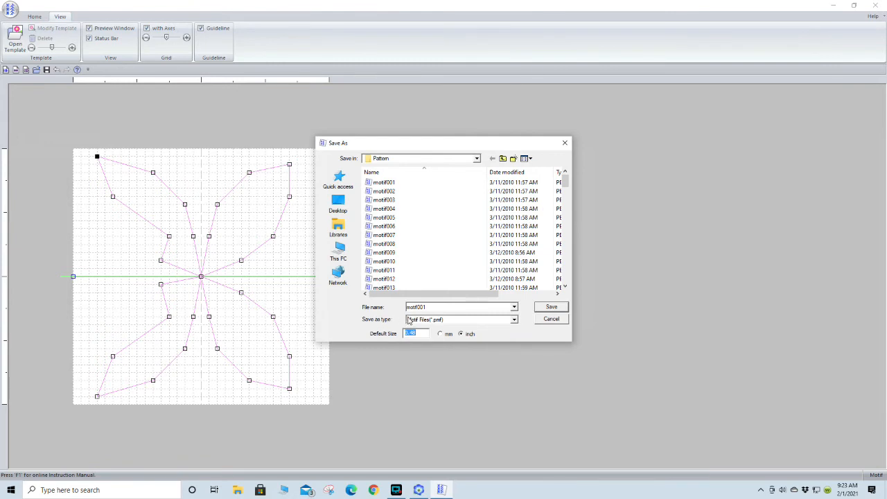
{"action": "left_click", "coordinate": [427, 306]}
{"action": "left_click", "coordinate": [427, 306]}
{"action": "type", "text": "a"}
{"action": "left_click", "coordinate": [551, 308]}
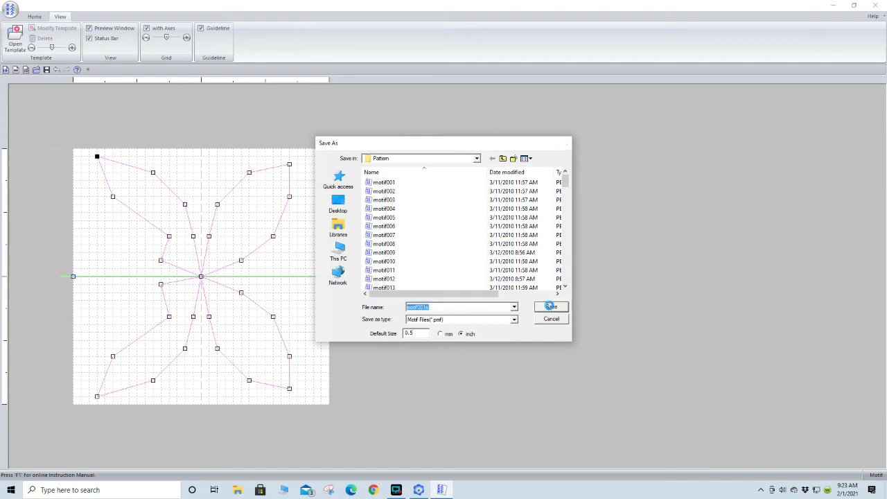
{"action": "left_click", "coordinate": [552, 307]}
{"action": "left_click", "coordinate": [877, 6]}
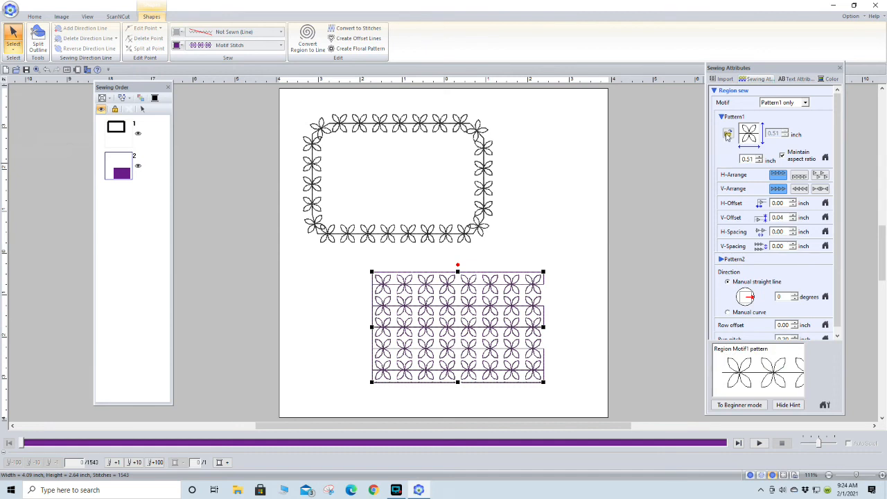
Apply the motif001a pattern to the lower rectangle's motif fill as Pattern1.
{"action": "left_click", "coordinate": [727, 135]}
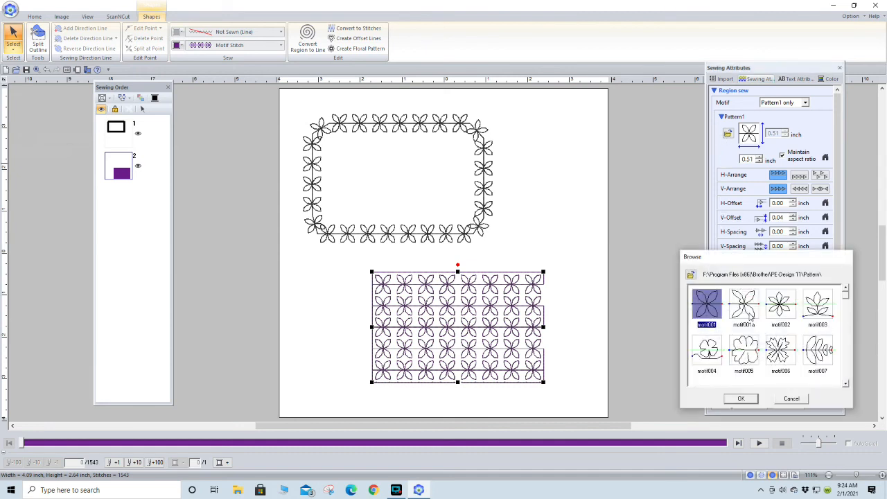
{"action": "left_click", "coordinate": [747, 313]}
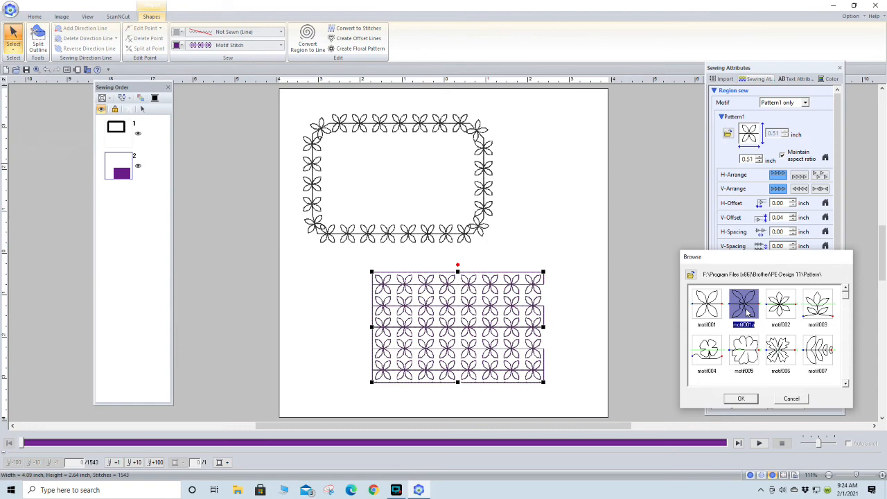
{"action": "double_click", "coordinate": [746, 313]}
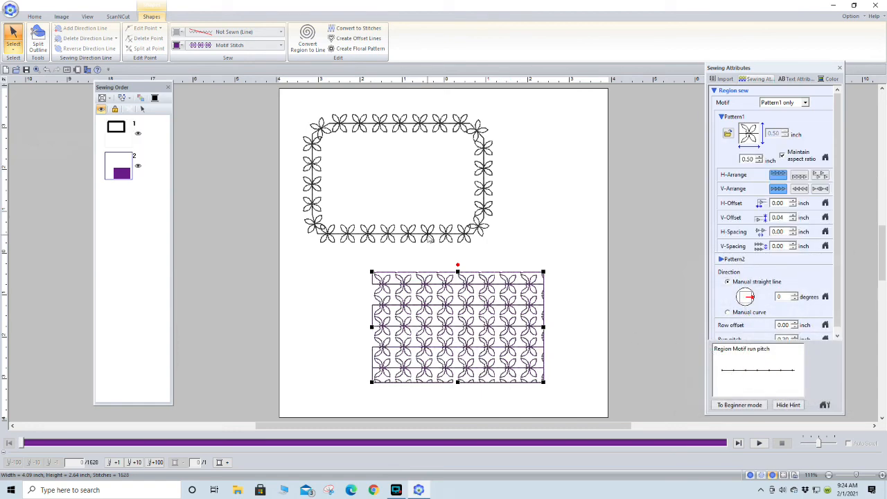
Change the upper rounded rectangle's outline motif to motif001a.
{"action": "left_click", "coordinate": [430, 238]}
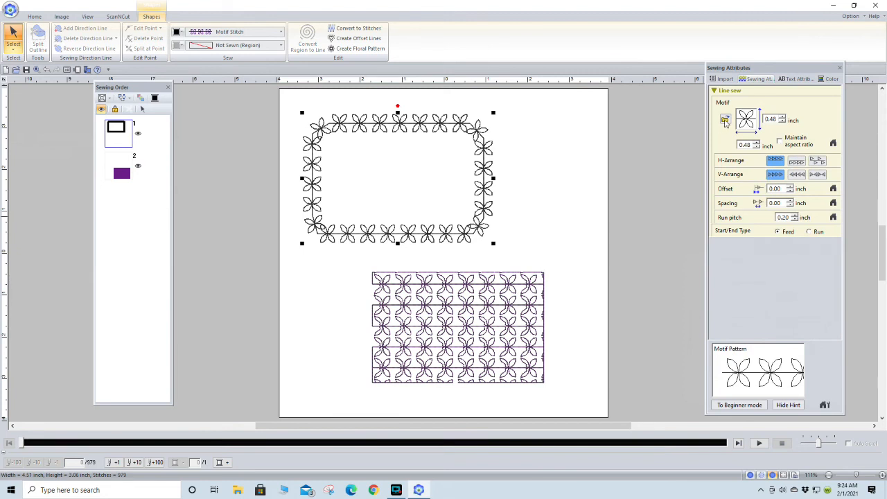
{"action": "left_click", "coordinate": [725, 119]}
{"action": "double_click", "coordinate": [745, 302]}
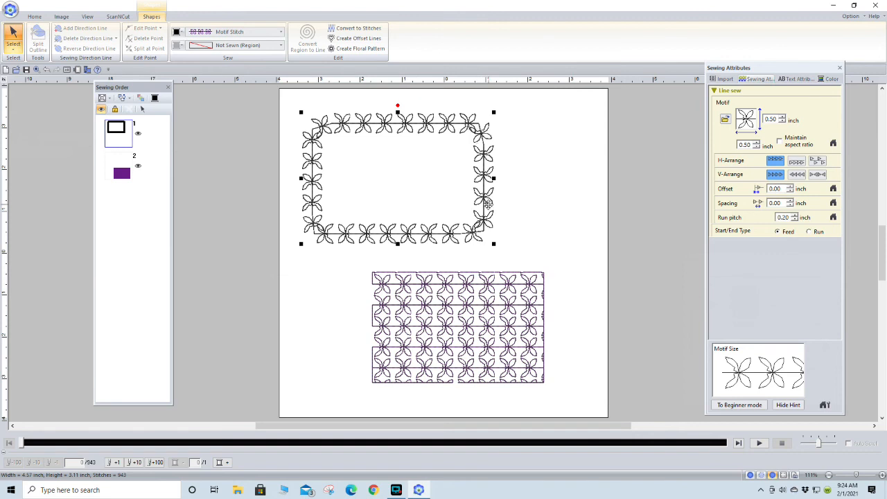
Try the alternating vertical arrangement on the upper outline's motifs, restore the uniform one, and increase the motif spacing.
{"action": "left_click", "coordinate": [818, 175]}
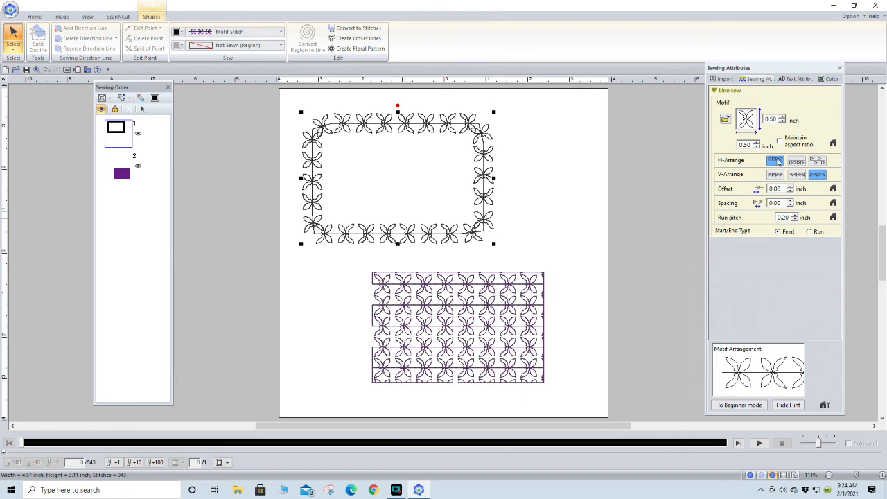
{"action": "left_click", "coordinate": [775, 176]}
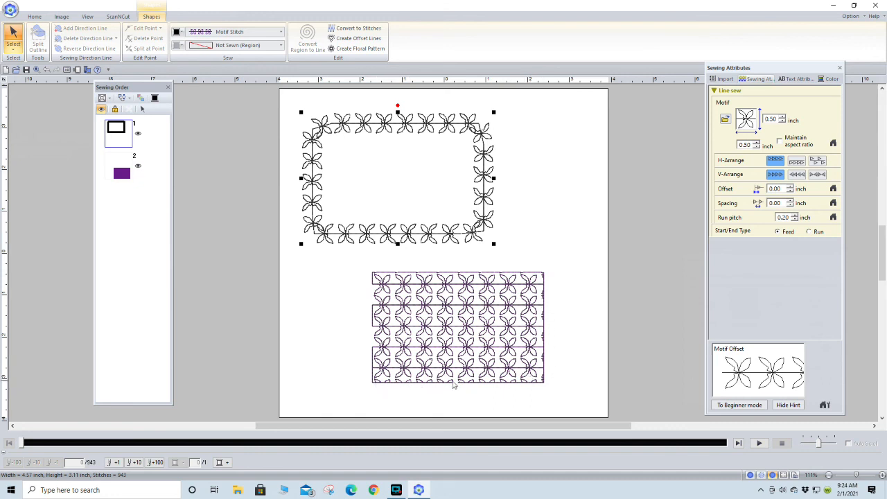
{"action": "left_click", "coordinate": [780, 203]}
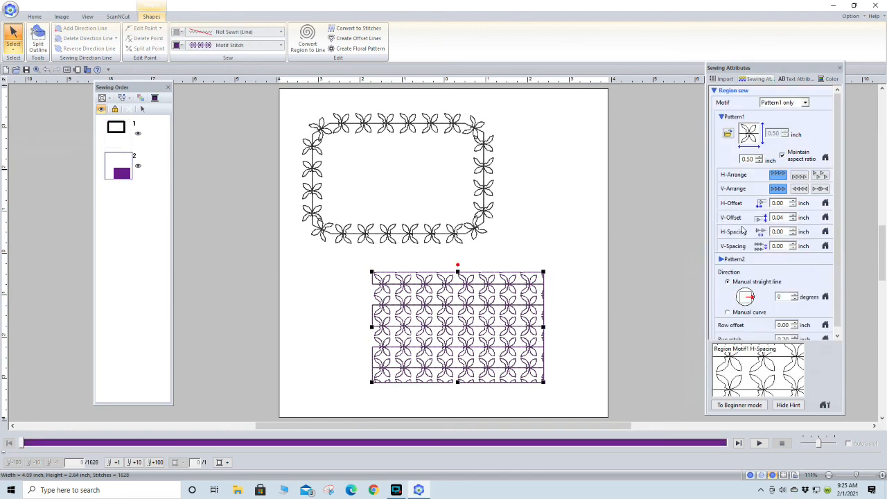
Set the lower rectangle's motif fill offsets to 0.03 inch horizontally and 0.06 inch vertically.
{"action": "left_click", "coordinate": [793, 200]}
{"action": "left_click", "coordinate": [792, 200]}
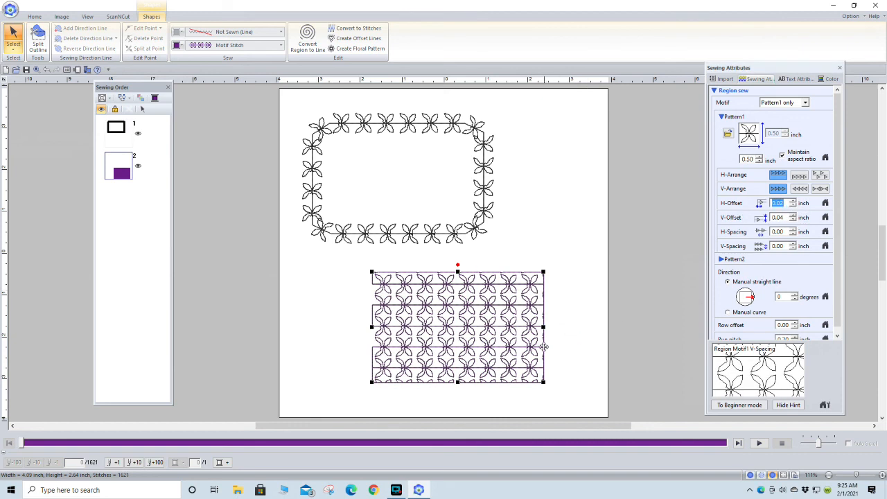
{"action": "left_click", "coordinate": [792, 200]}
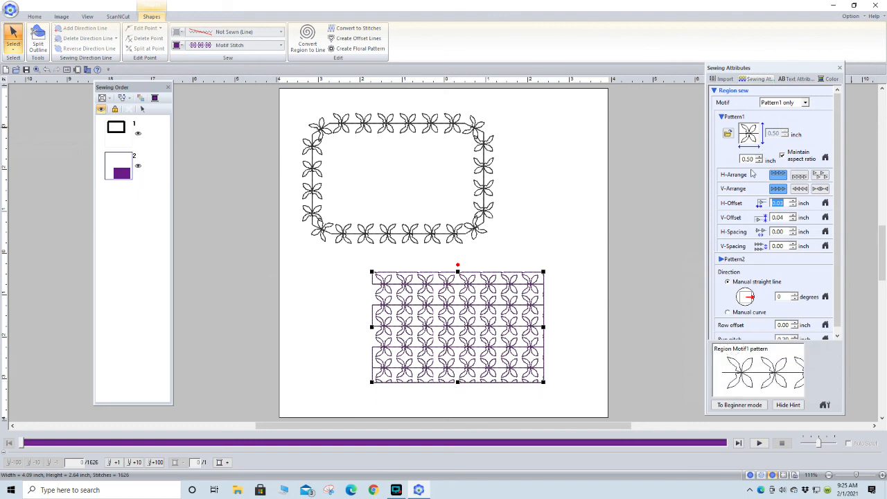
{"action": "left_click", "coordinate": [792, 215]}
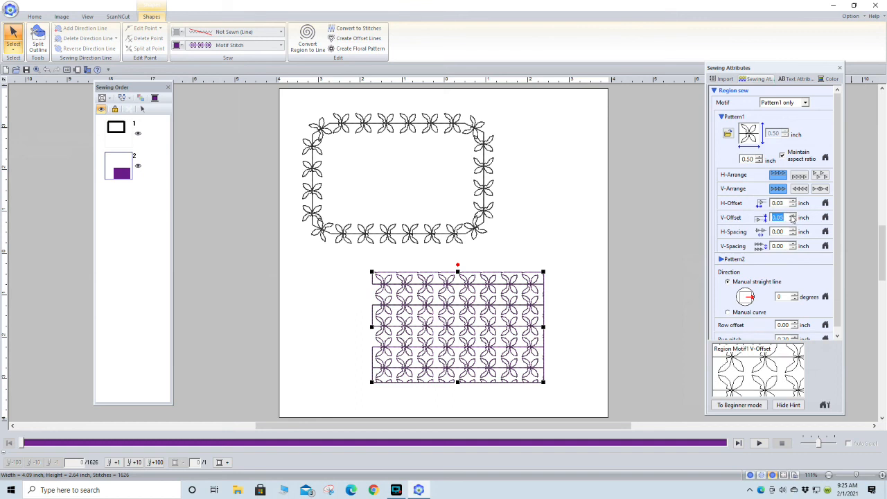
{"action": "left_click", "coordinate": [793, 215]}
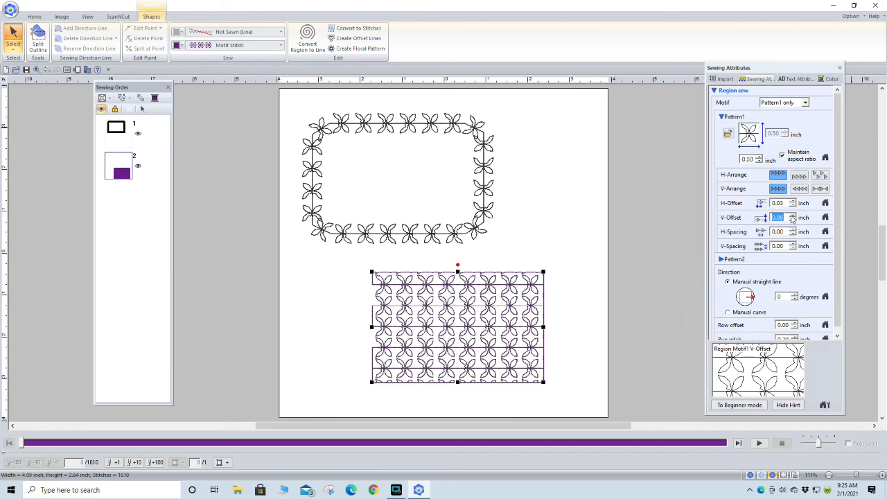
{"action": "left_click", "coordinate": [793, 216]}
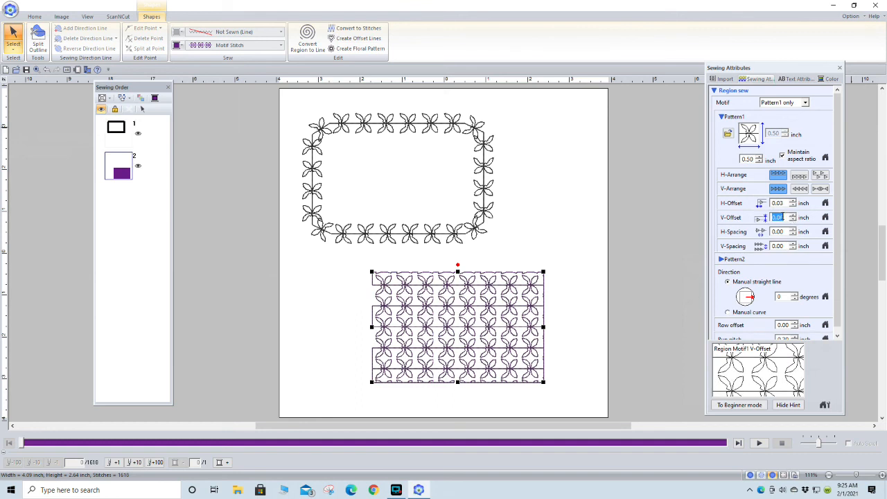
Increase the size of the lower rectangle's Pattern1 motif to 0.51 inch.
{"action": "left_click", "coordinate": [759, 157]}
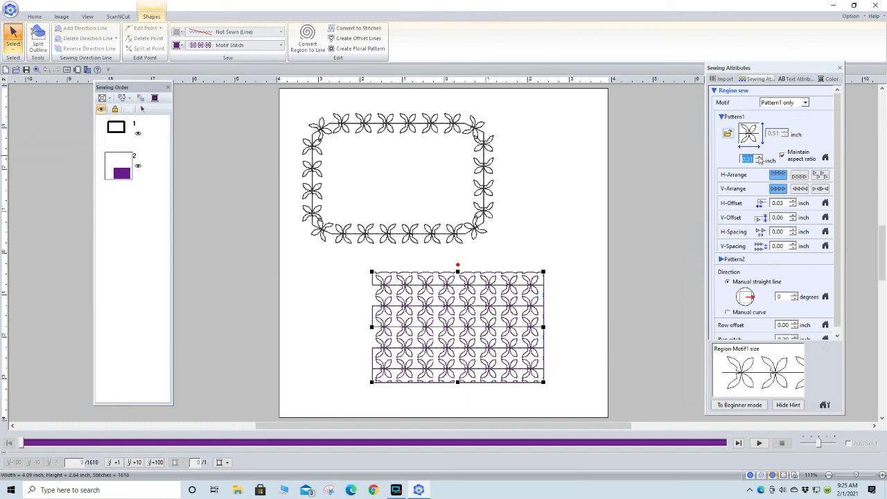